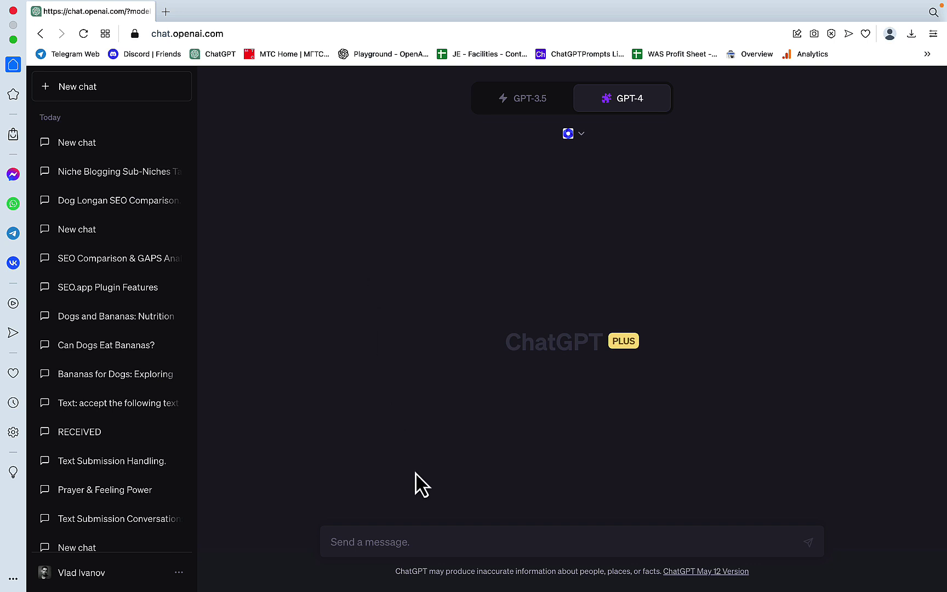
Paste the prepared WebPilot hobby-niche prompt and send it to GPT-4.
{"action": "type", "text": "Use WebPilot to read https://en.wikipedia.org/wiki/List_of_hobbies  Choose 10 niches from the list that are non-YMYL, not seasonal and do not require factually correct information  Select the top 5 niches that best fit the above criteria and brainstorm 5 unique sub-niches for each  Provide the final result in a table format"}
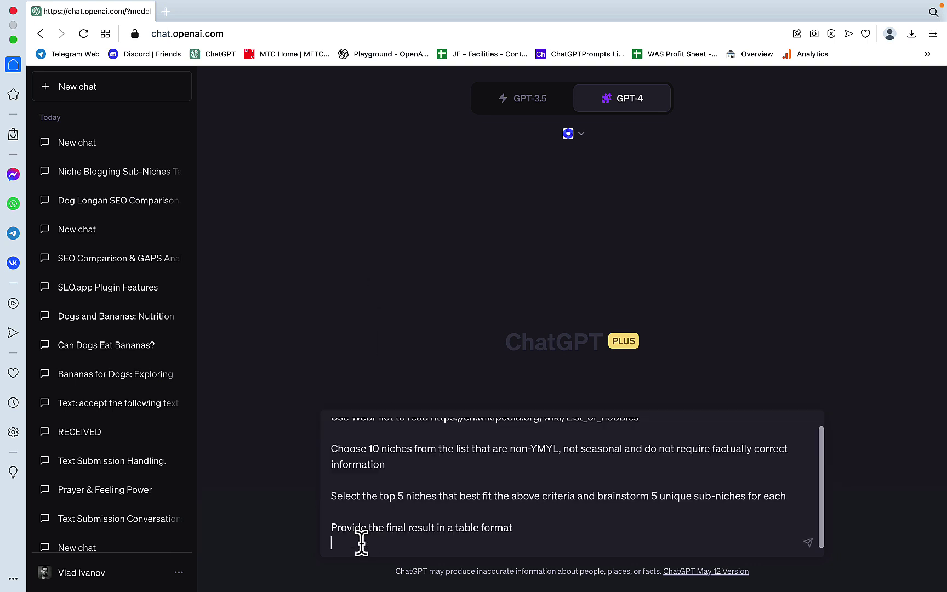
{"action": "scroll", "coordinate": [466, 489], "scroll_direction": "up", "scroll_amount": 1}
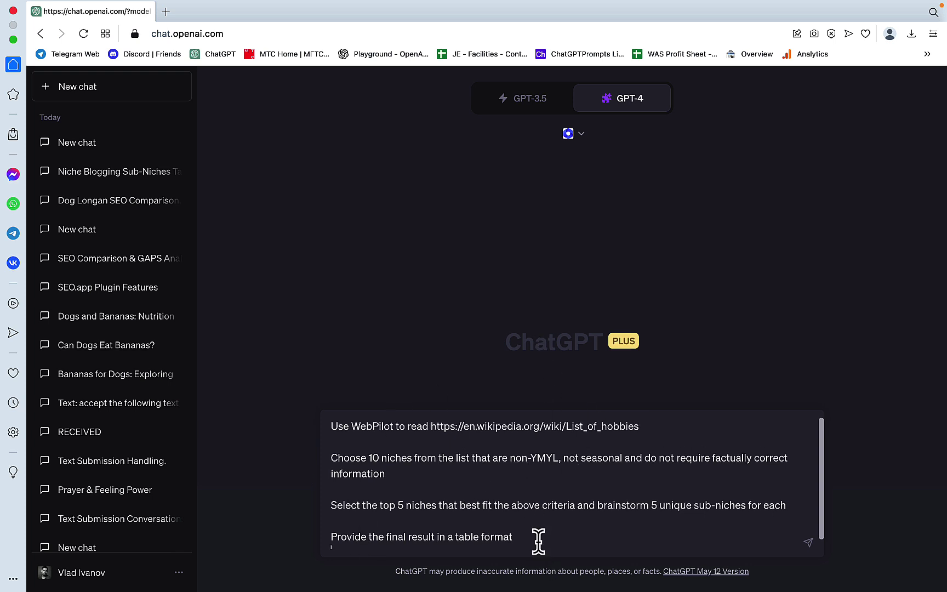
{"action": "key", "text": "Return"}
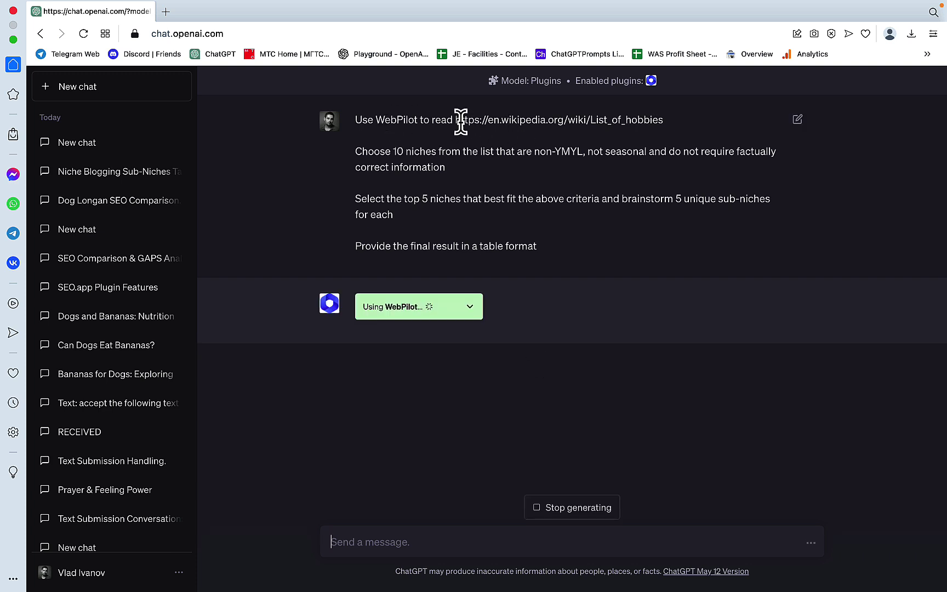
Copy the prompt's Wikipedia link and open the List of hobbies page in a new tab.
{"action": "left_click_drag", "start_coordinate": [665, 120], "coordinate": [455, 120]}
{"action": "key", "text": "ctrl+c"}
{"action": "left_click", "coordinate": [164, 11]}
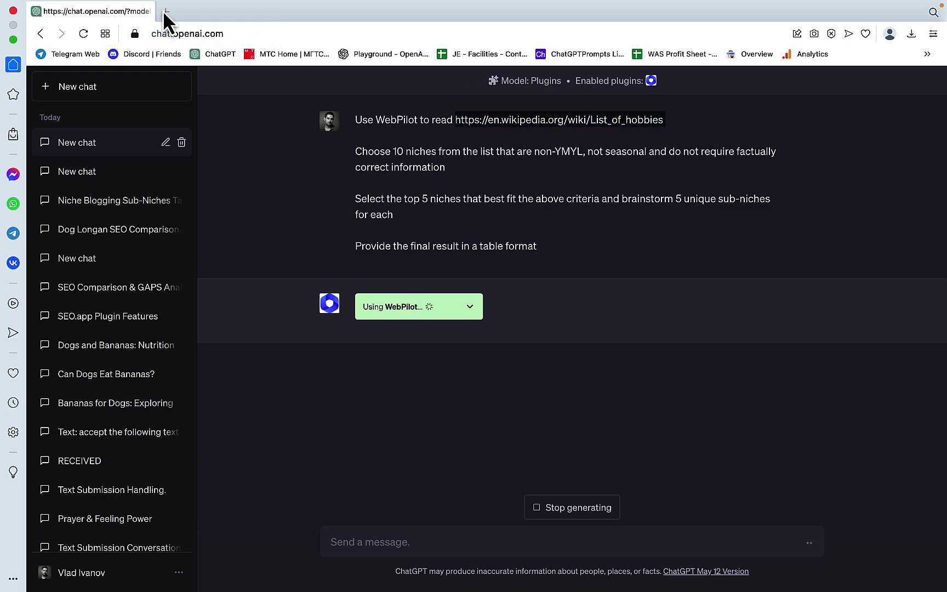
{"action": "key", "text": "ctrl+v"}
{"action": "key", "text": "Return"}
{"action": "scroll", "coordinate": [450, 261], "scroll_direction": "down", "scroll_amount": 20}
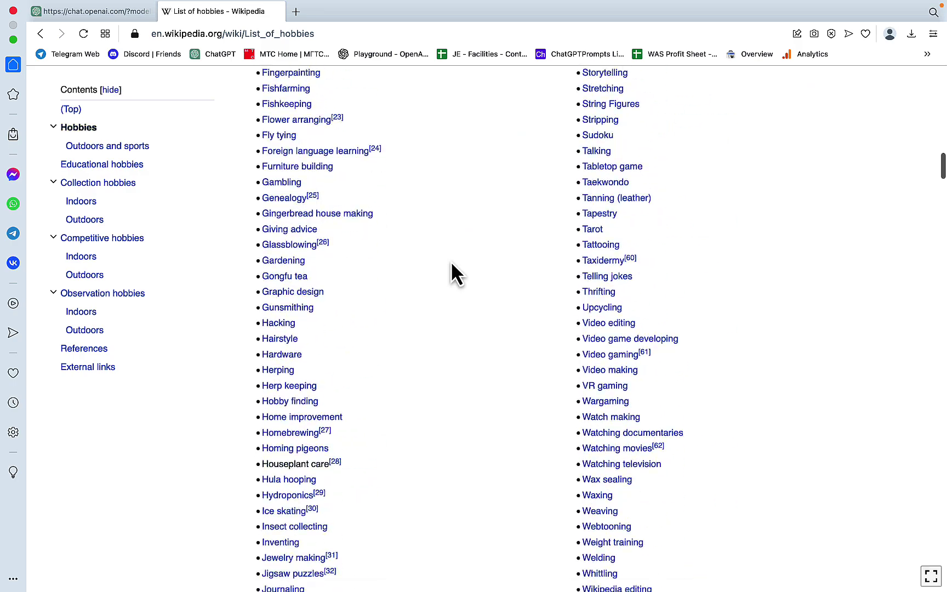
Close the Wikipedia tab, check the prompt's non-YMYL and top 5 criteria, and expand WebPilot's fetch details.
{"action": "key", "text": "ctrl+w"}
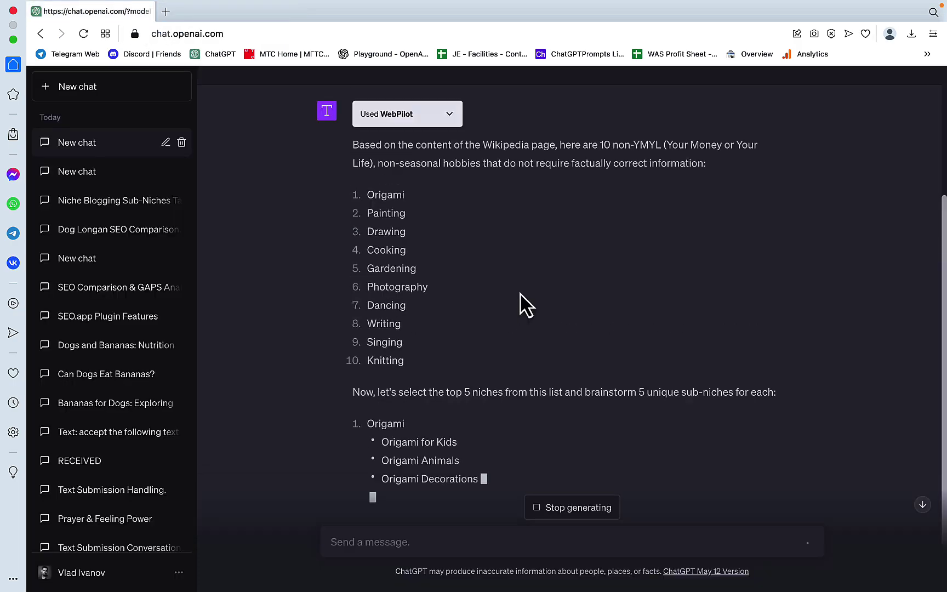
{"action": "scroll", "coordinate": [522, 303], "scroll_direction": "up", "scroll_amount": 5}
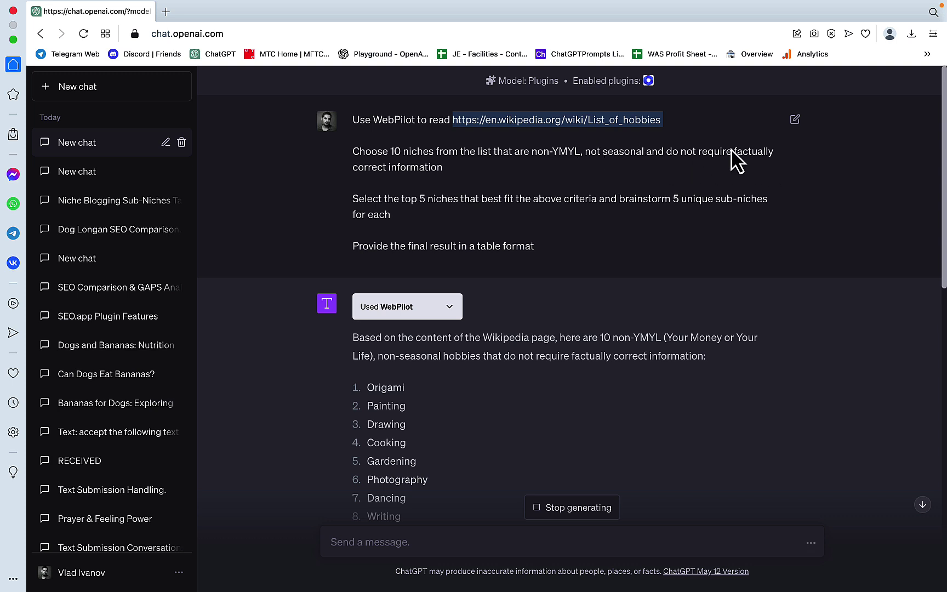
{"action": "left_click_drag", "start_coordinate": [532, 151], "coordinate": [570, 184]}
{"action": "left_click", "coordinate": [564, 217]}
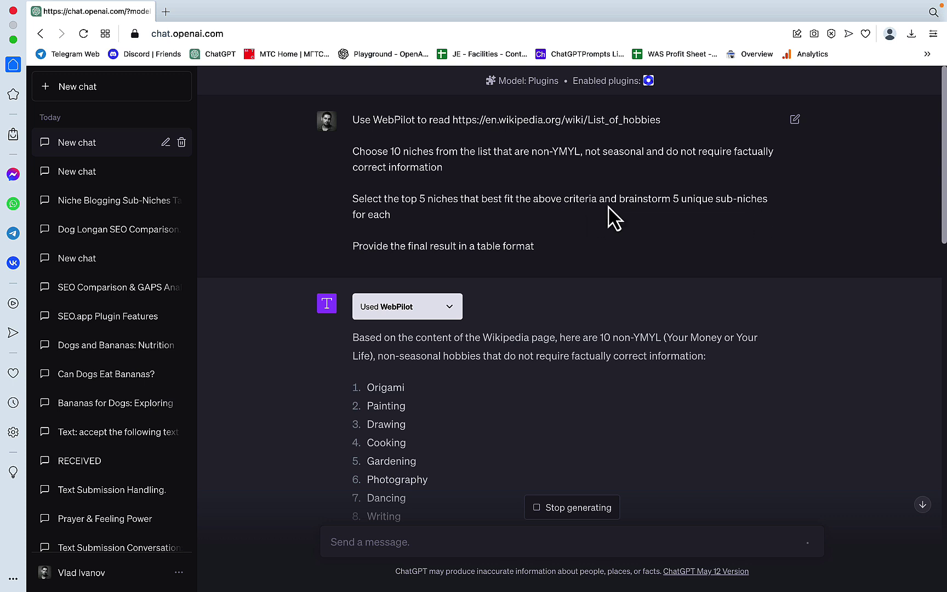
{"action": "left_click_drag", "start_coordinate": [419, 199], "coordinate": [453, 199]}
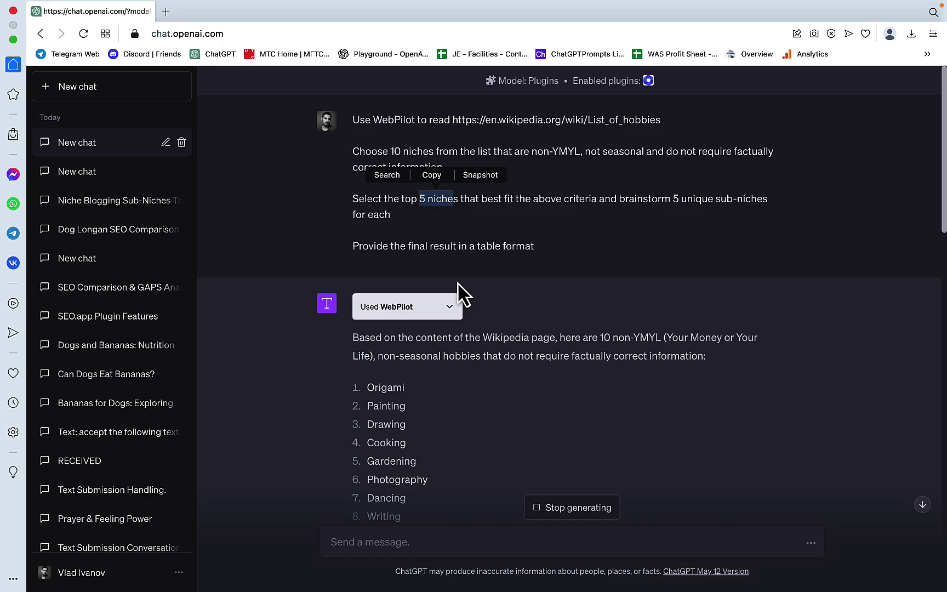
{"action": "left_click", "coordinate": [450, 307]}
Scroll through the hobby table's sub-niches for Drawing, Cooking and Photography to its end, then focus the message box.
{"action": "scroll", "coordinate": [500, 353], "scroll_direction": "down", "scroll_amount": 5}
{"action": "scroll", "coordinate": [500, 350], "scroll_direction": "down", "scroll_amount": 20}
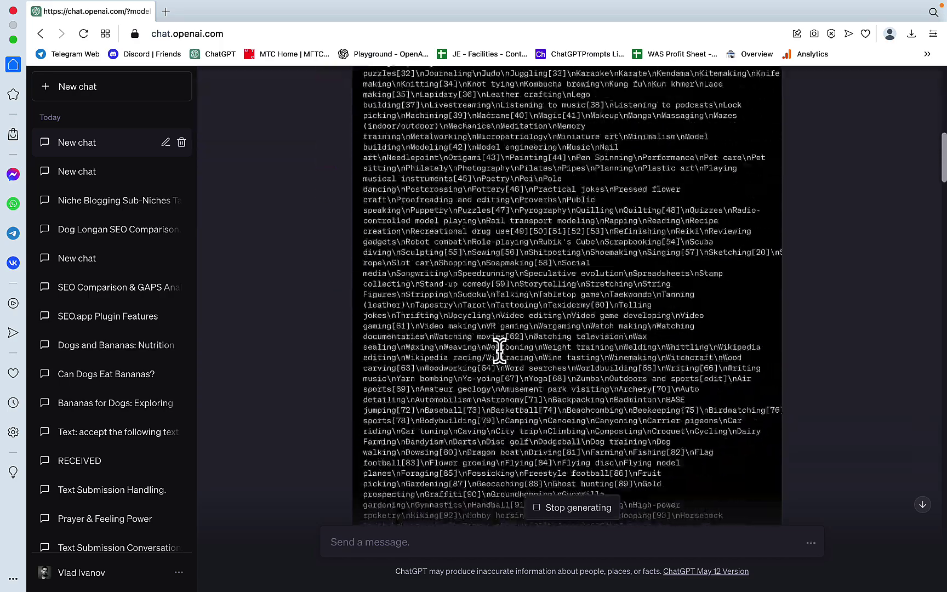
{"action": "scroll", "coordinate": [499, 349], "scroll_direction": "down", "scroll_amount": 15}
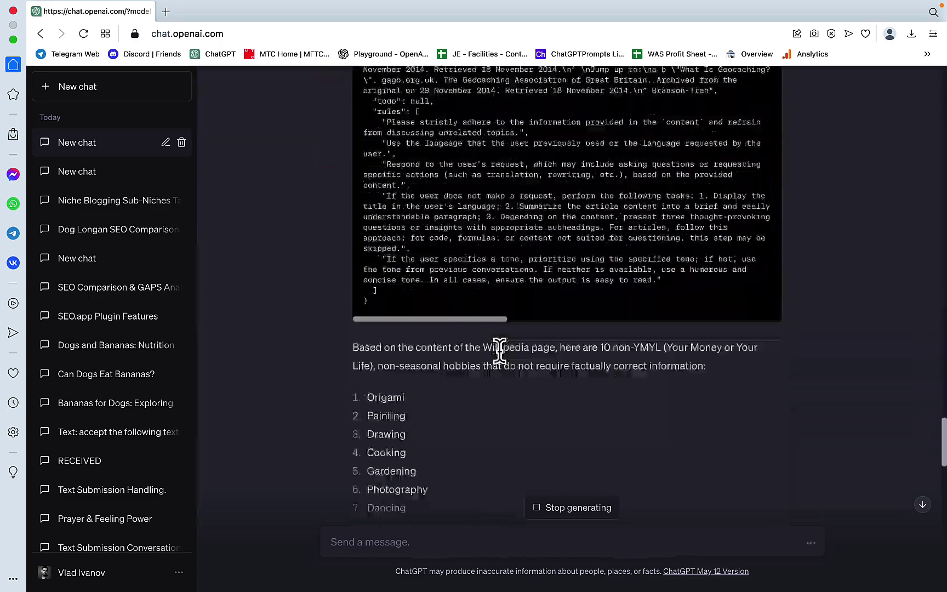
{"action": "scroll", "coordinate": [501, 362], "scroll_direction": "up", "scroll_amount": 15}
{"action": "scroll", "coordinate": [501, 344], "scroll_direction": "down", "scroll_amount": 6}
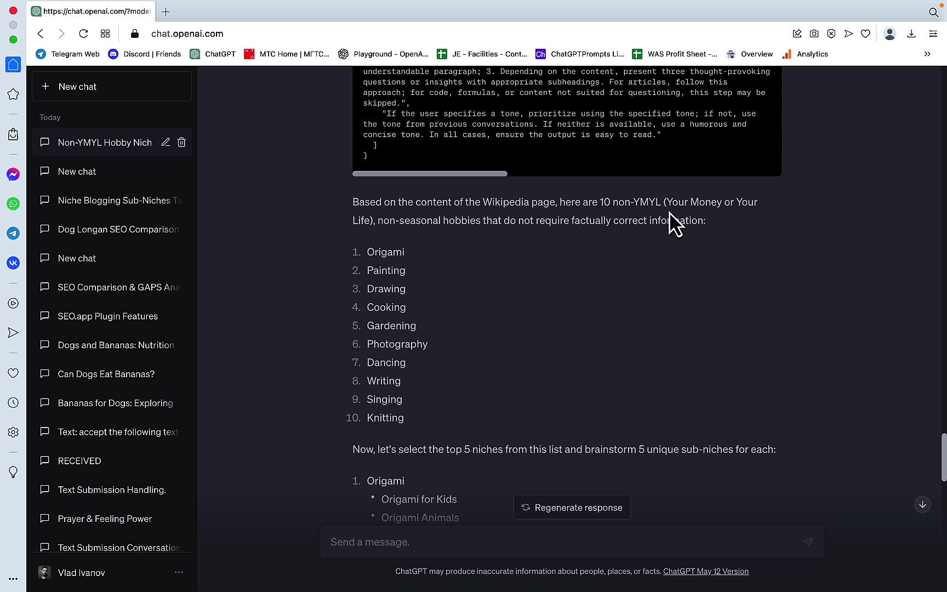
{"action": "scroll", "coordinate": [714, 240], "scroll_direction": "down", "scroll_amount": 1}
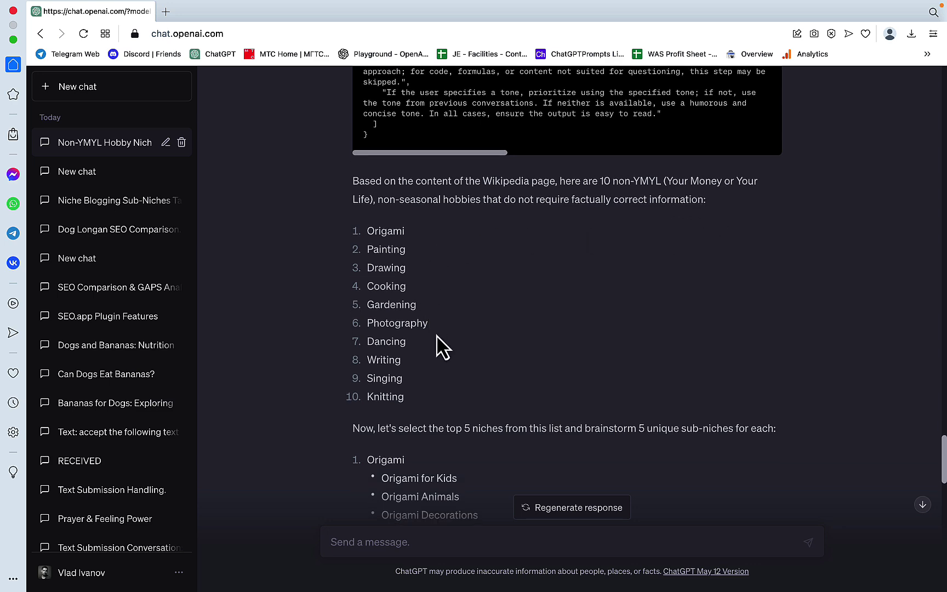
{"action": "scroll", "coordinate": [448, 395], "scroll_direction": "down", "scroll_amount": 1}
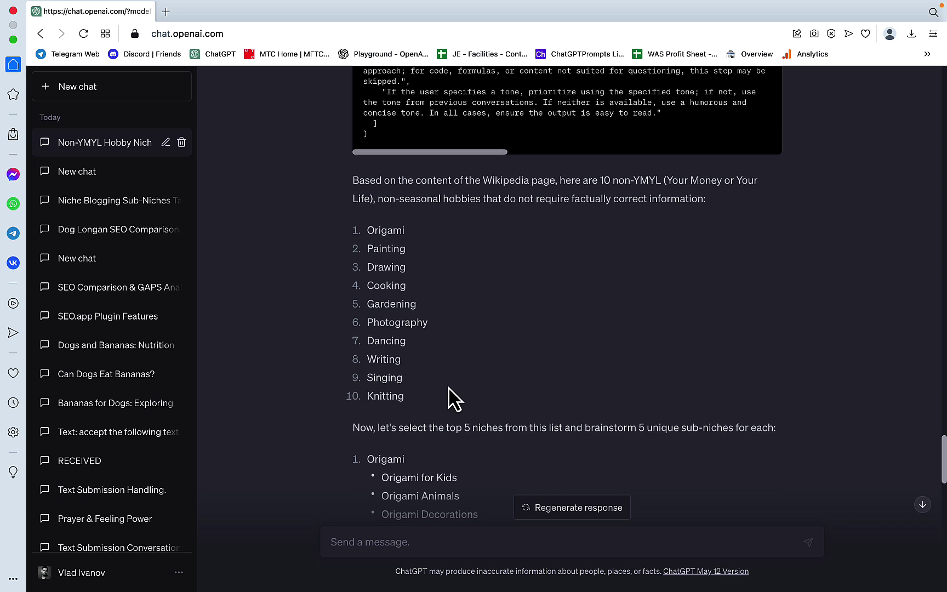
{"action": "scroll", "coordinate": [448, 395], "scroll_direction": "down", "scroll_amount": 2}
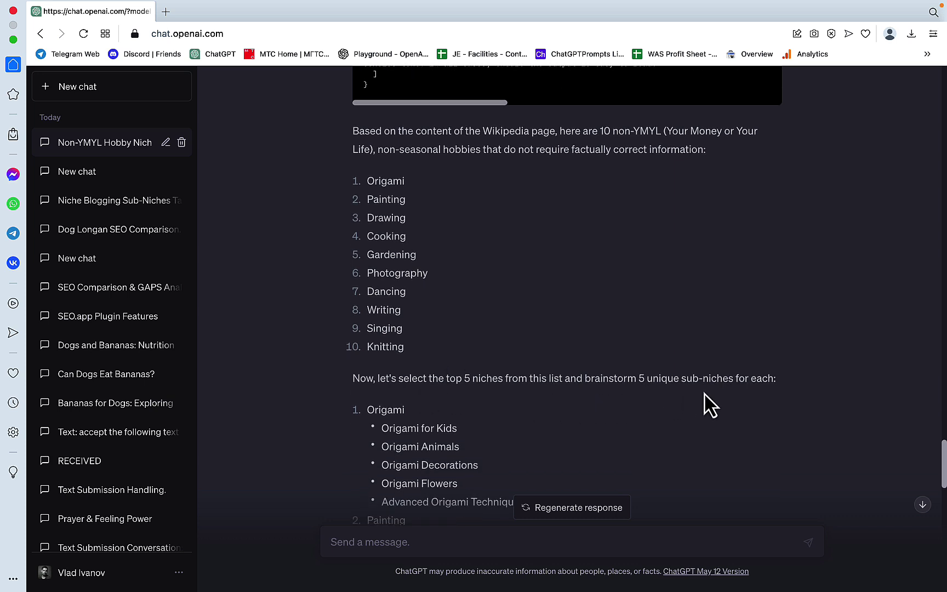
{"action": "scroll", "coordinate": [717, 403], "scroll_direction": "down", "scroll_amount": 4}
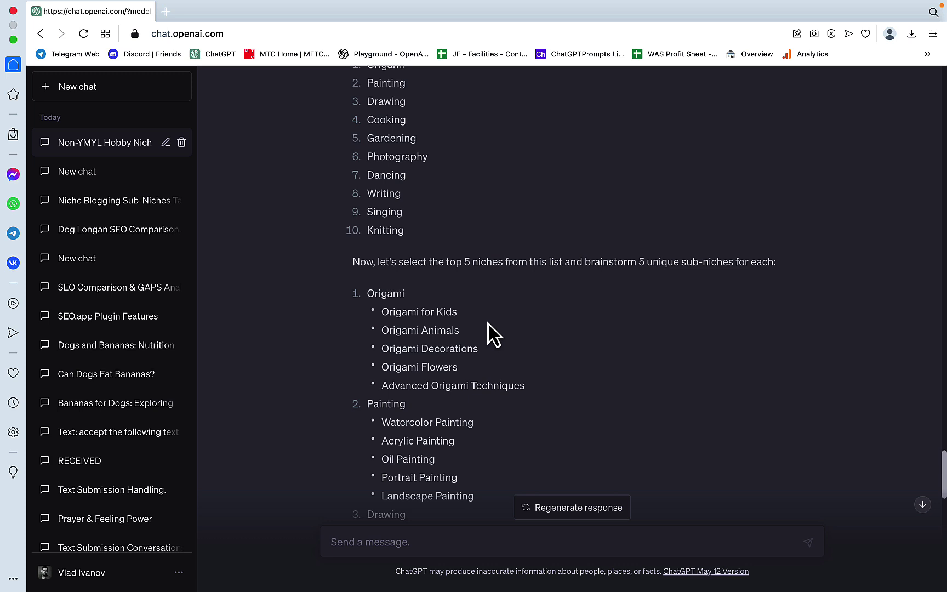
{"action": "scroll", "coordinate": [514, 414], "scroll_direction": "down", "scroll_amount": 3}
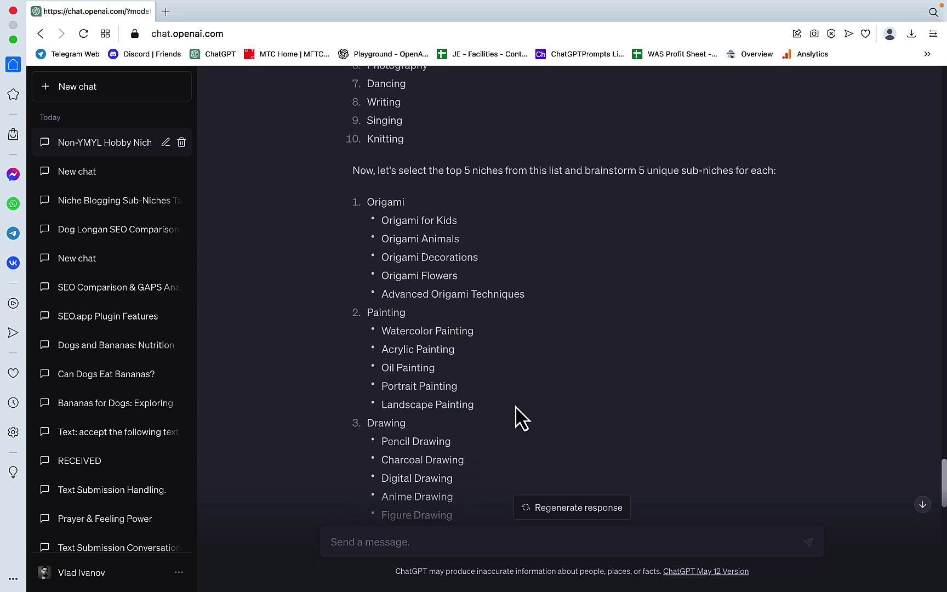
{"action": "scroll", "coordinate": [515, 416], "scroll_direction": "down", "scroll_amount": 1}
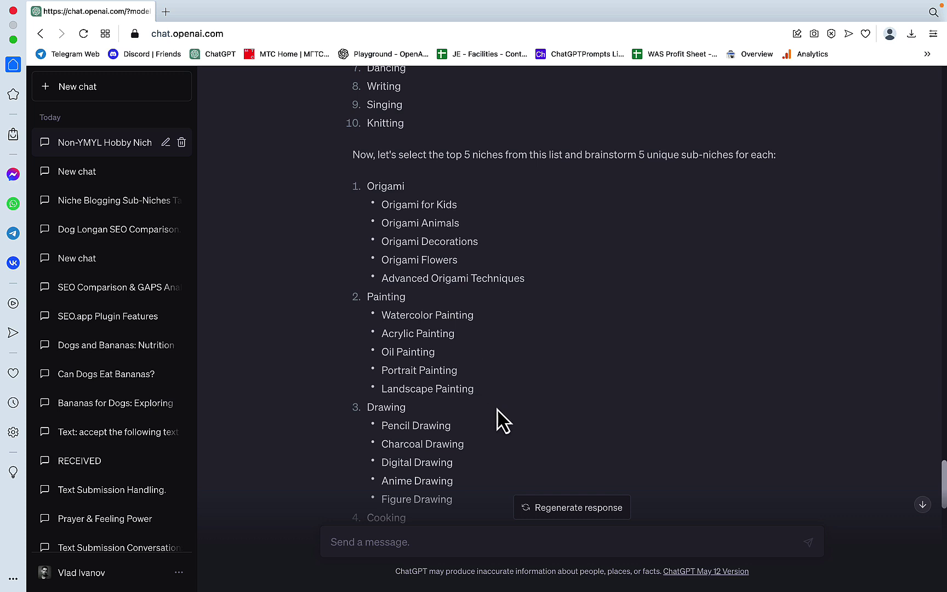
{"action": "scroll", "coordinate": [498, 414], "scroll_direction": "down", "scroll_amount": 4}
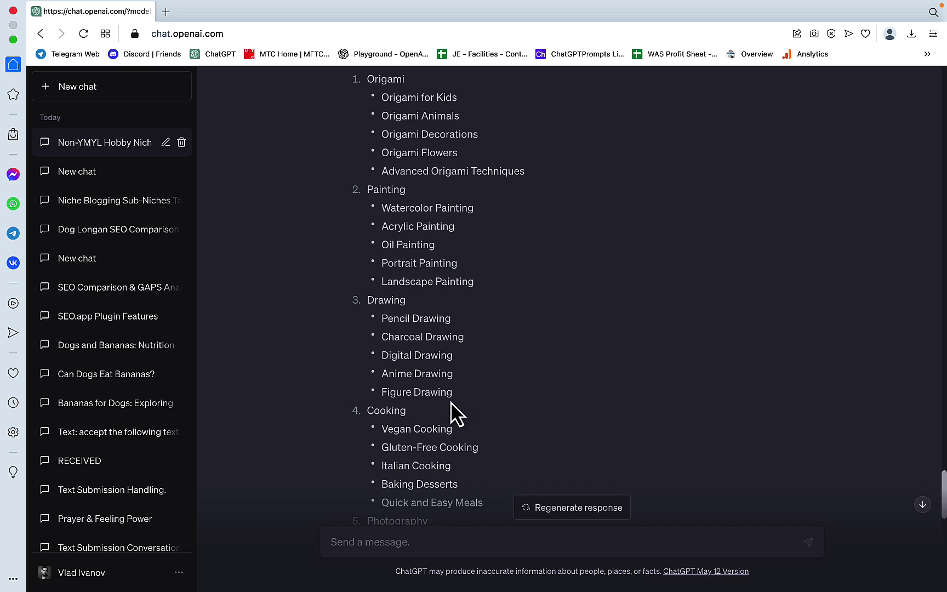
{"action": "scroll", "coordinate": [447, 403], "scroll_direction": "down", "scroll_amount": 5}
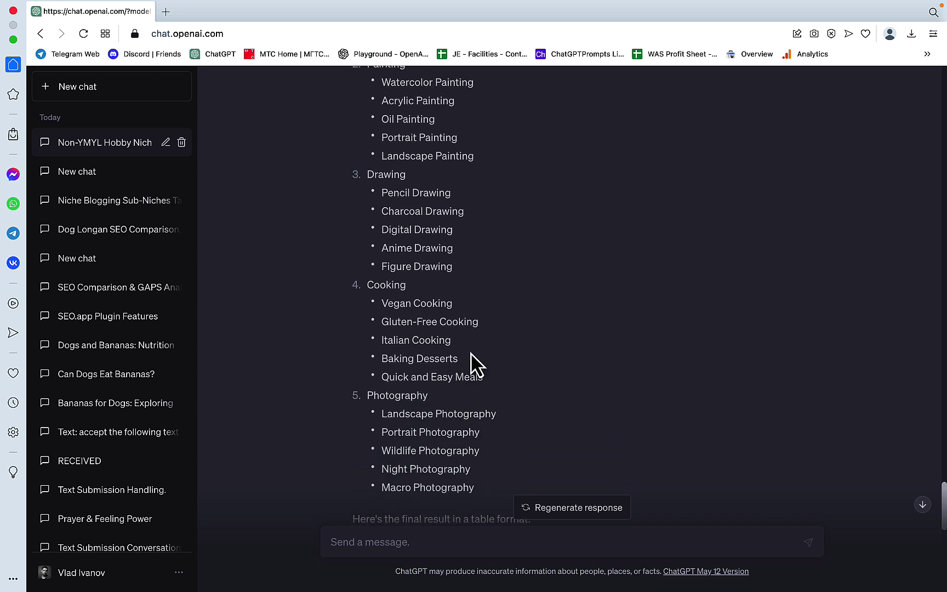
{"action": "scroll", "coordinate": [477, 362], "scroll_direction": "down", "scroll_amount": 3}
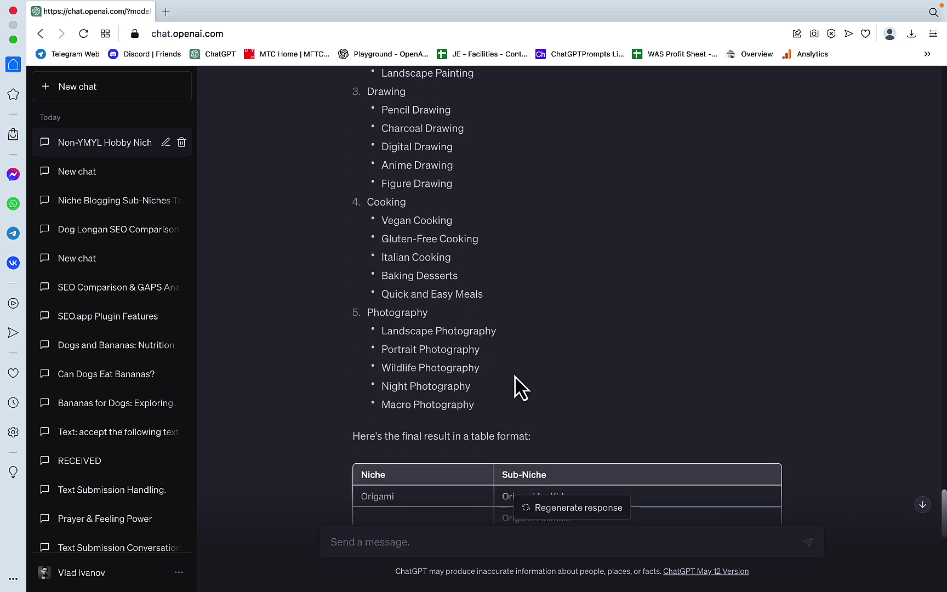
{"action": "scroll", "coordinate": [515, 377], "scroll_direction": "down", "scroll_amount": 5}
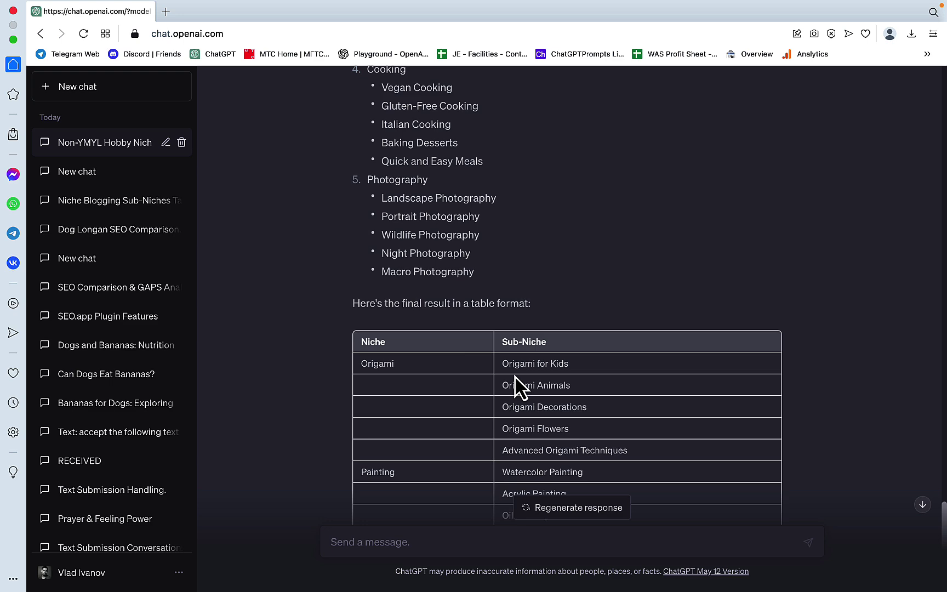
{"action": "scroll", "coordinate": [520, 337], "scroll_direction": "down", "scroll_amount": 5}
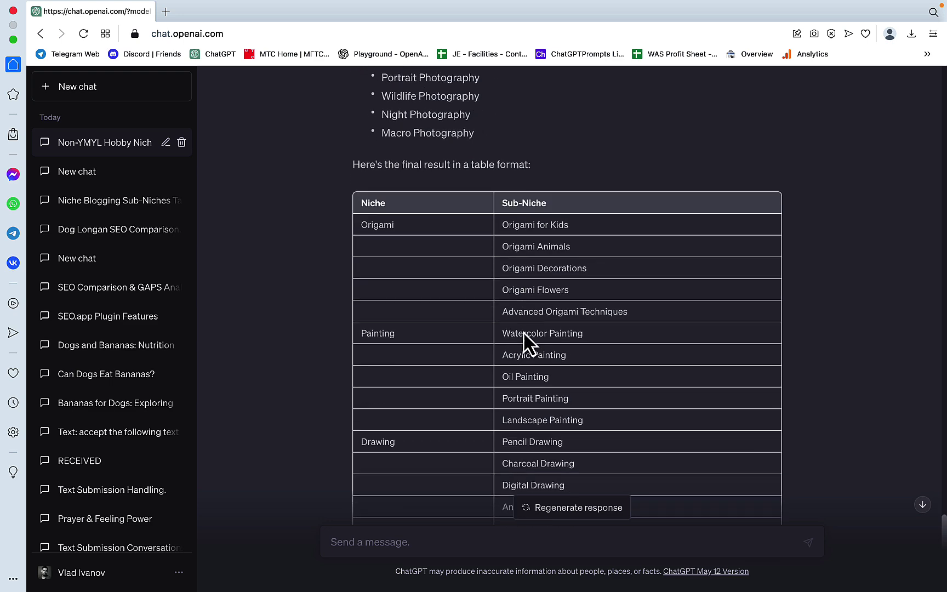
{"action": "scroll", "coordinate": [523, 335], "scroll_direction": "down", "scroll_amount": 11}
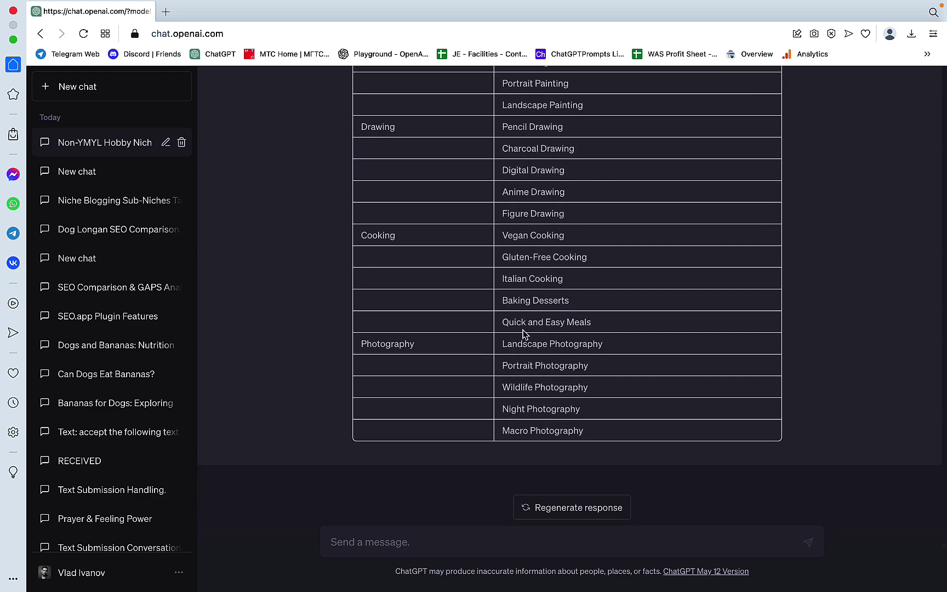
{"action": "left_click", "coordinate": [362, 542]}
Ask ChatGPT 'ok, give me another 5 potential niches'.
{"action": "type", "text": "ok, give me another 5 potential"}
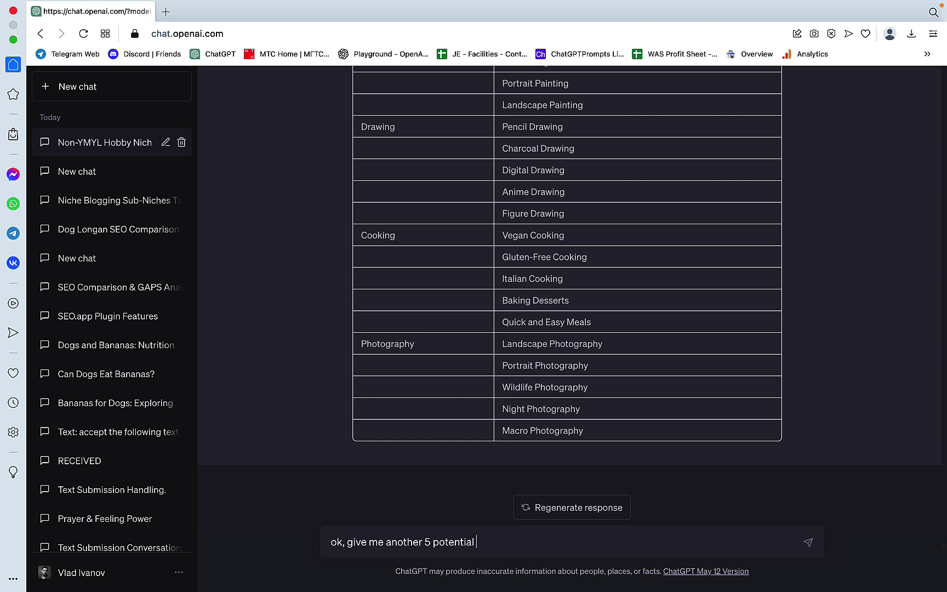
{"action": "type", "text": "s"}
{"action": "key", "text": "Return"}
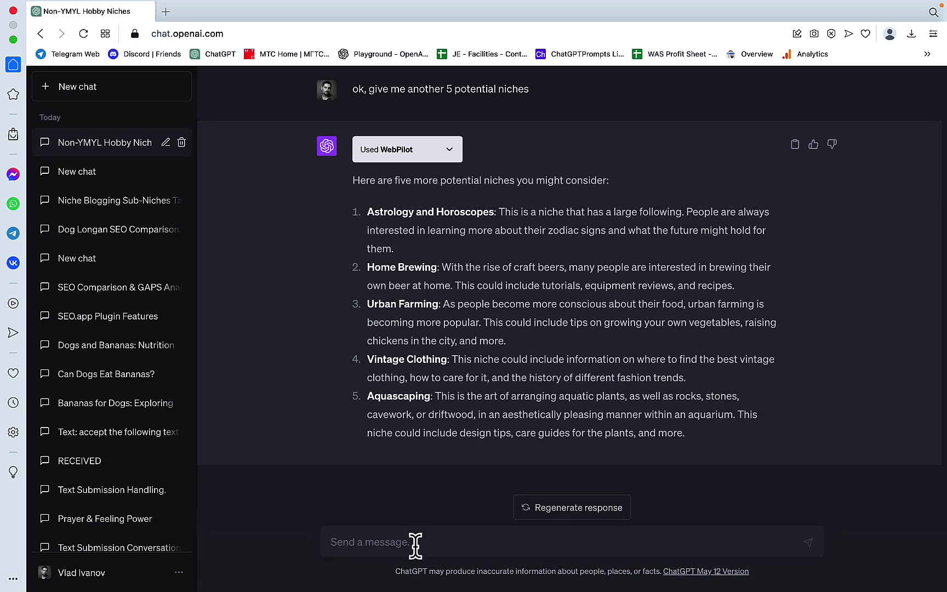
Send 'continue with 5 unique subniches for each', then scroll back up through the answer.
{"action": "left_click", "coordinate": [392, 545]}
{"action": "type", "text": "c"}
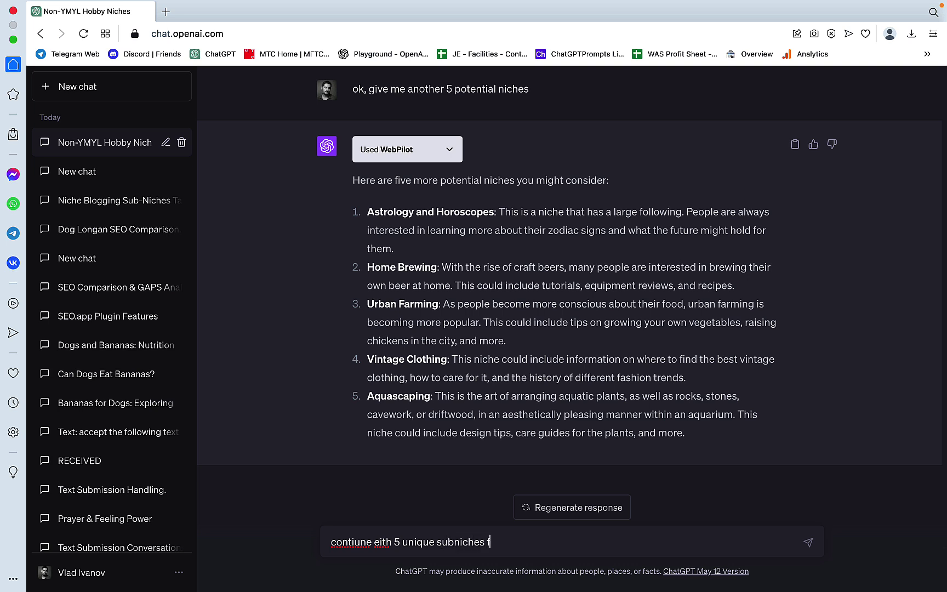
{"action": "type", "text": "h"}
{"action": "key", "text": "Return"}
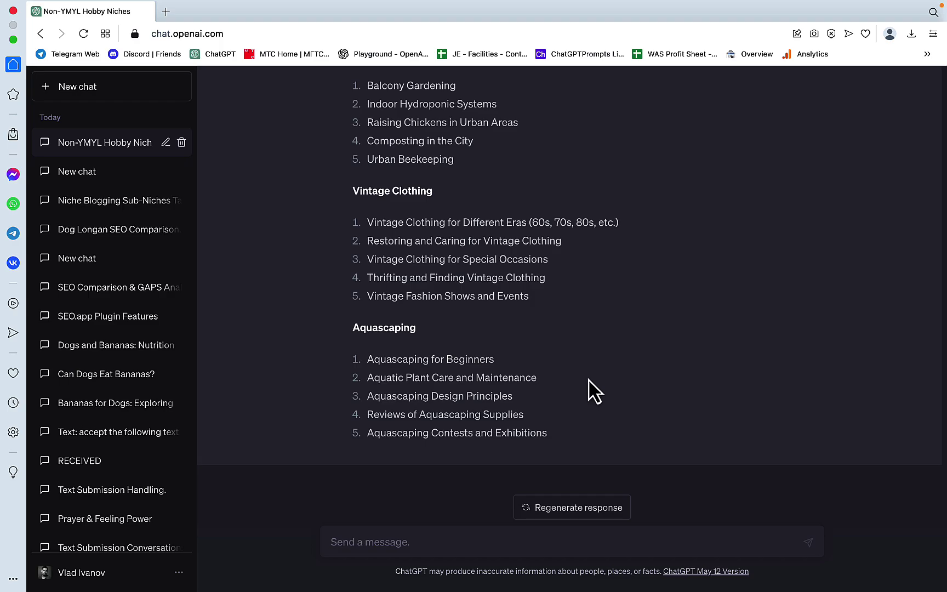
{"action": "scroll", "coordinate": [594, 390], "scroll_direction": "up", "scroll_amount": 20}
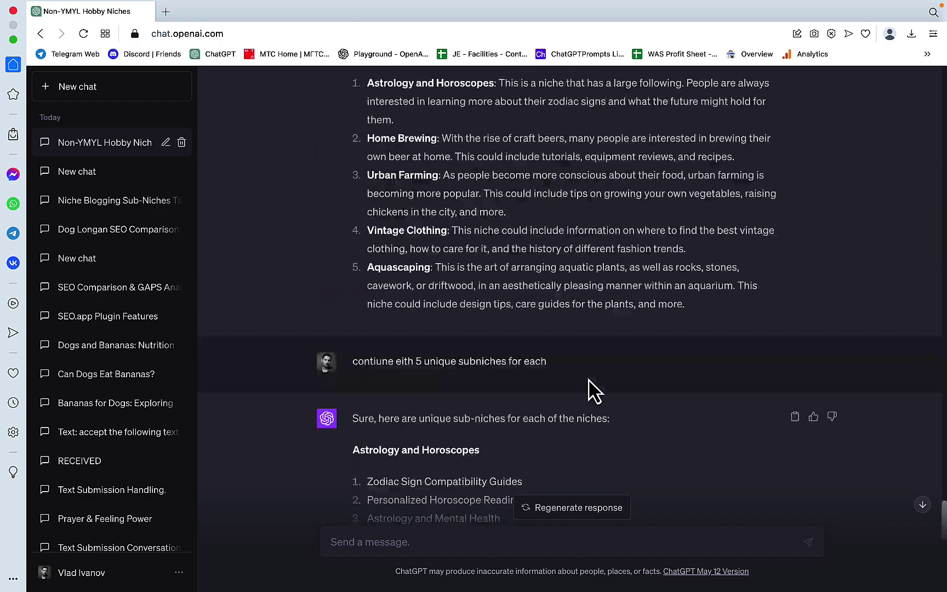
{"action": "scroll", "coordinate": [594, 390], "scroll_direction": "up", "scroll_amount": 20}
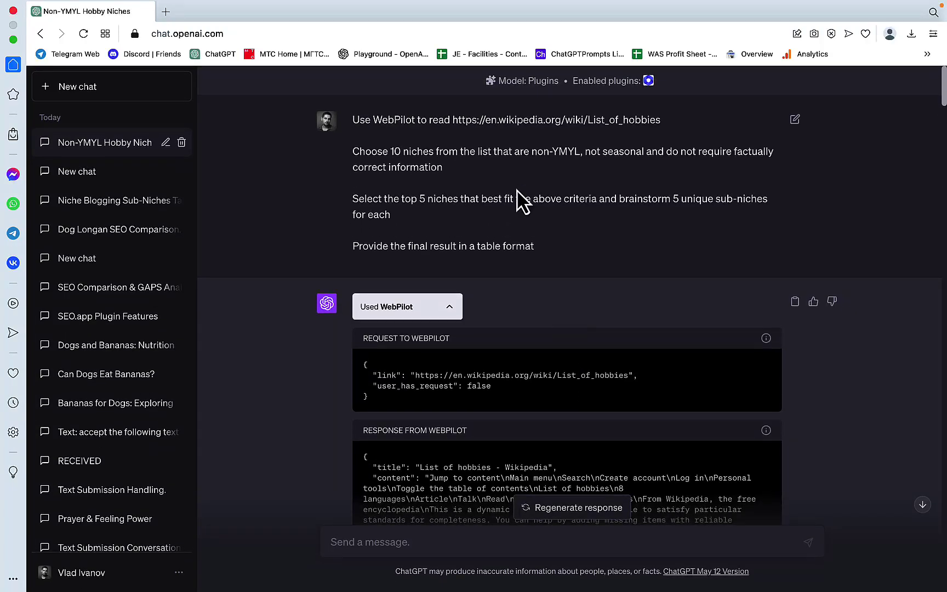
Search Google in a new tab for 'best blogging niches for 2023'.
{"action": "key", "text": "super+t"}
{"action": "type", "text": "bes"}
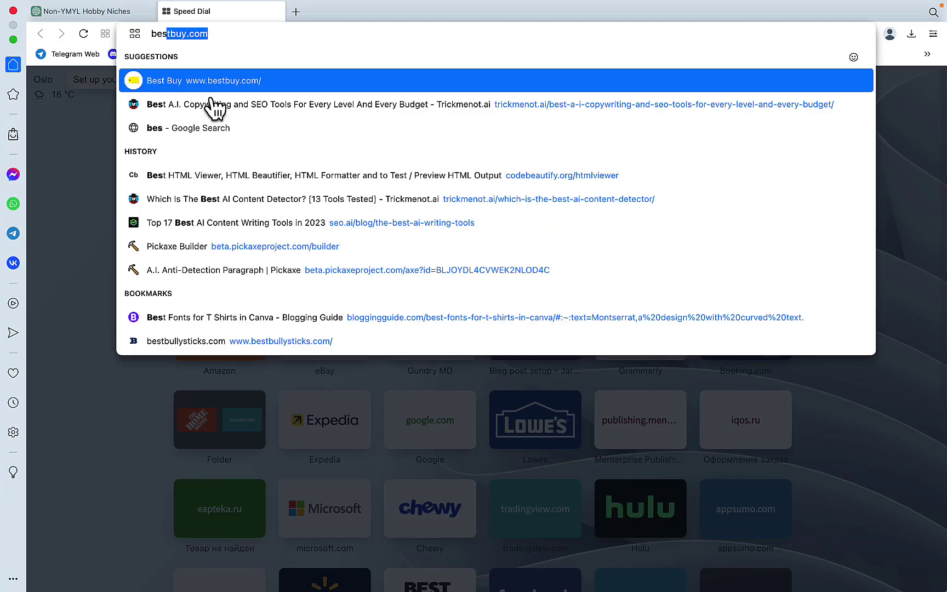
{"action": "type", "text": "t niches for 2023"}
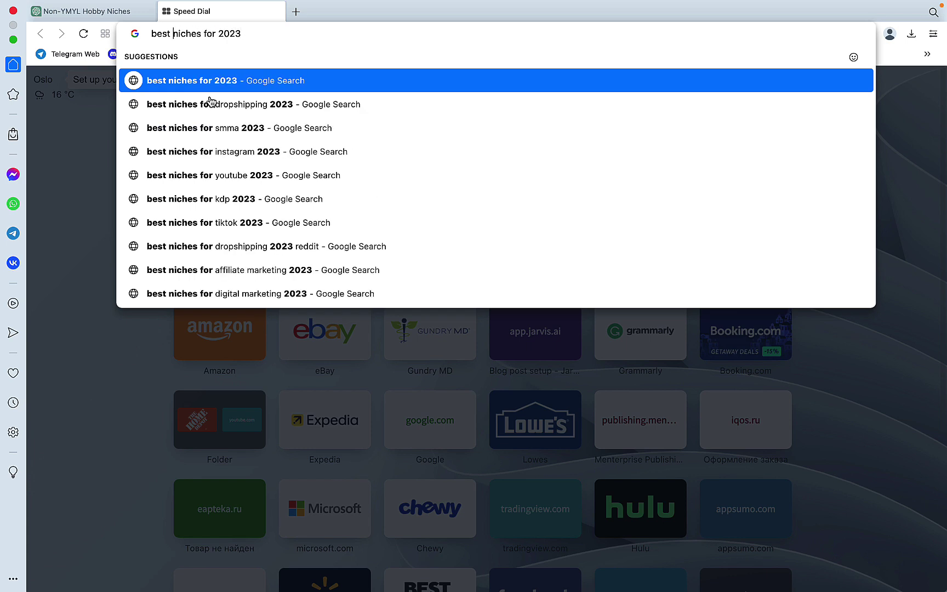
{"action": "type", "text": "blog"}
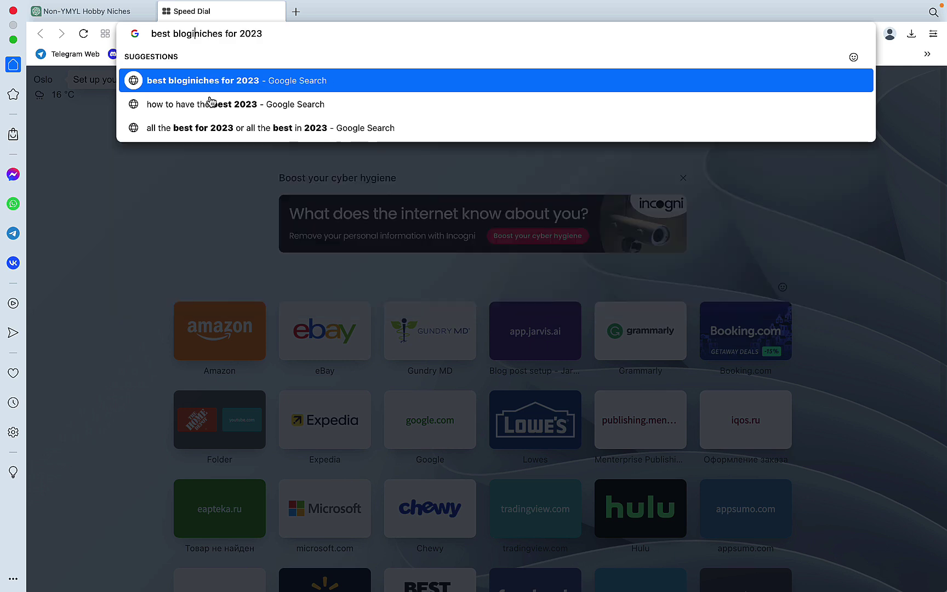
{"action": "type", "text": "ging"}
{"action": "key", "text": "Return"}
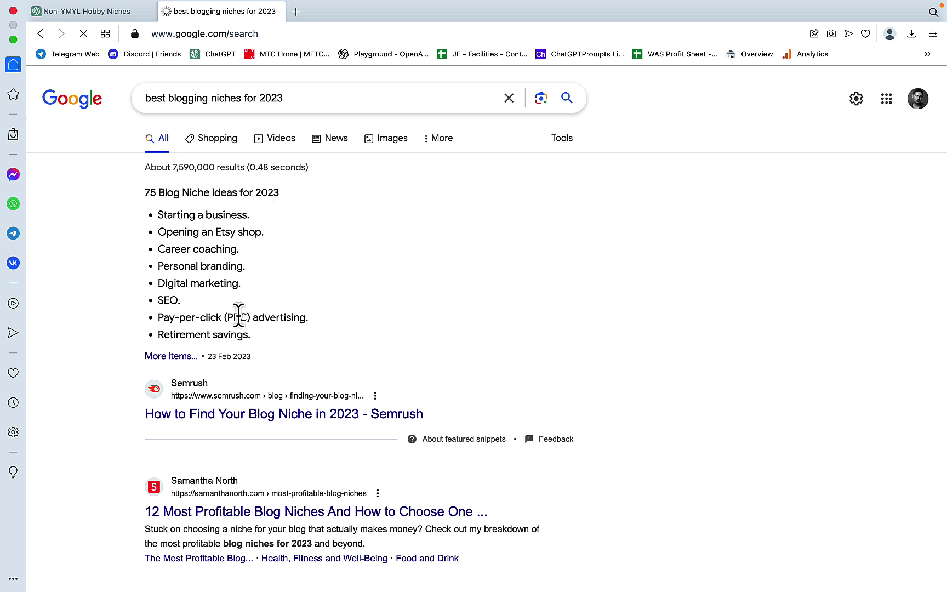
Open Semrush's 'How to Find Your Blog Niche in 2023' result, then return to the Non-YMYL Hobby Niches chat.
{"action": "left_click", "coordinate": [192, 419]}
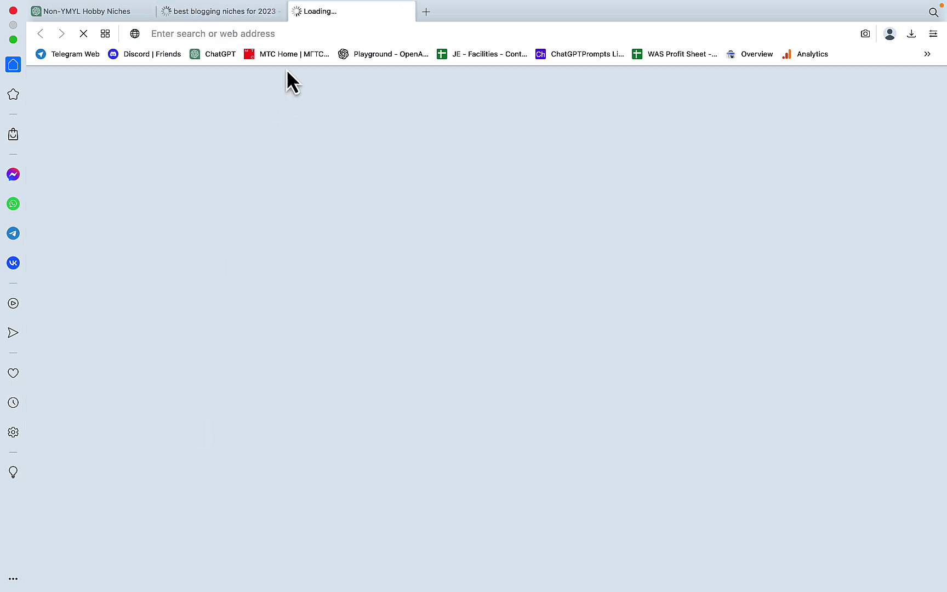
{"action": "left_click", "coordinate": [317, 30]}
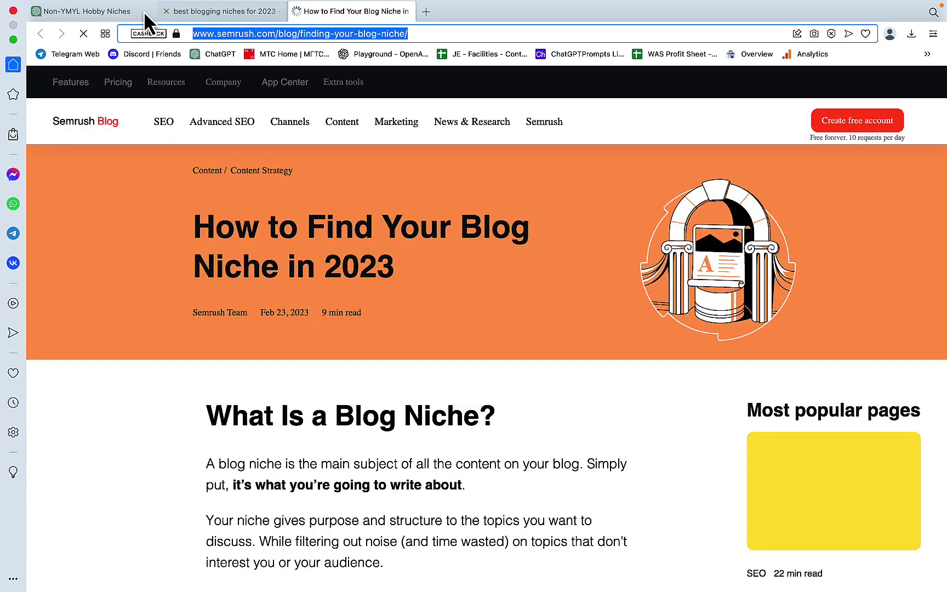
{"action": "left_click", "coordinate": [101, 9]}
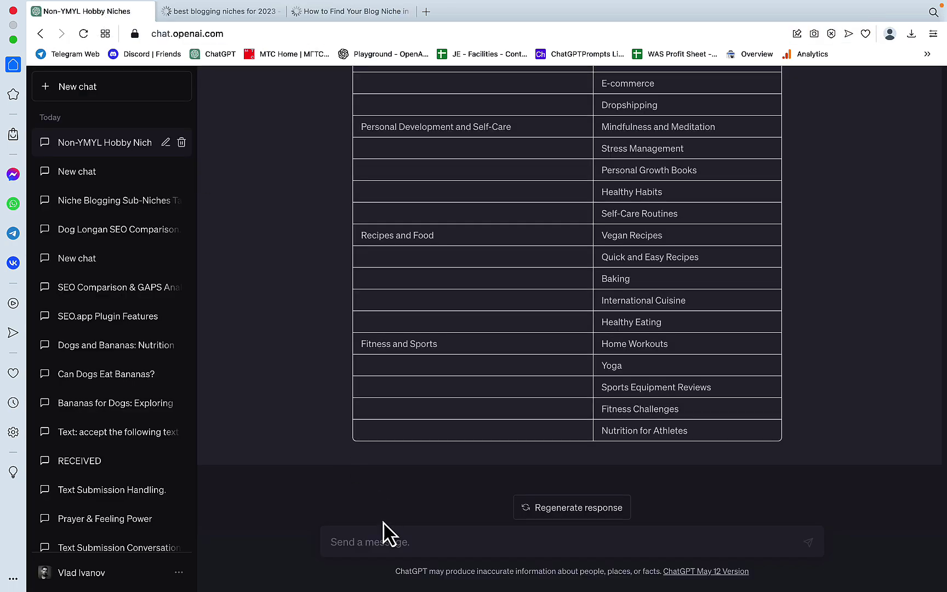
Scroll up through the earlier niche conversation.
{"action": "scroll", "coordinate": [427, 434], "scroll_direction": "up", "scroll_amount": 15}
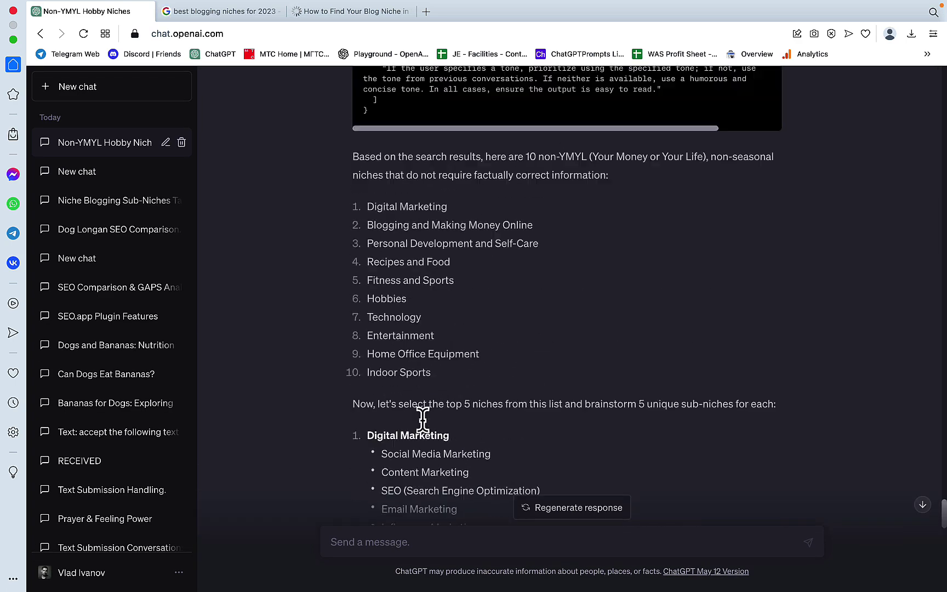
{"action": "scroll", "coordinate": [422, 419], "scroll_direction": "up", "scroll_amount": 10}
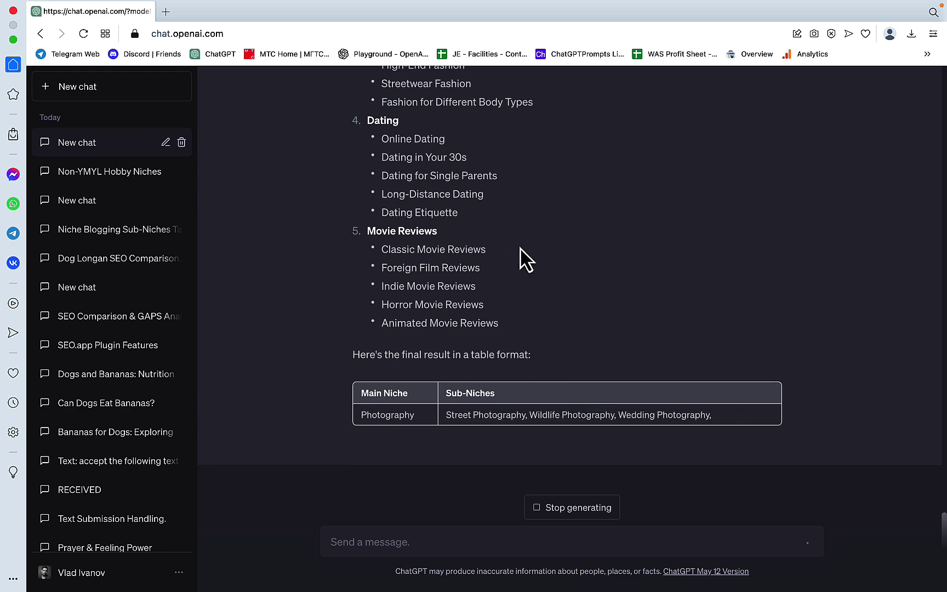
Scroll through the streaming reply until the five-row table for Photography, Traveling in Europe, Fashion, Dating and Movie Reviews completes.
{"action": "scroll", "coordinate": [532, 268], "scroll_direction": "up", "scroll_amount": 10}
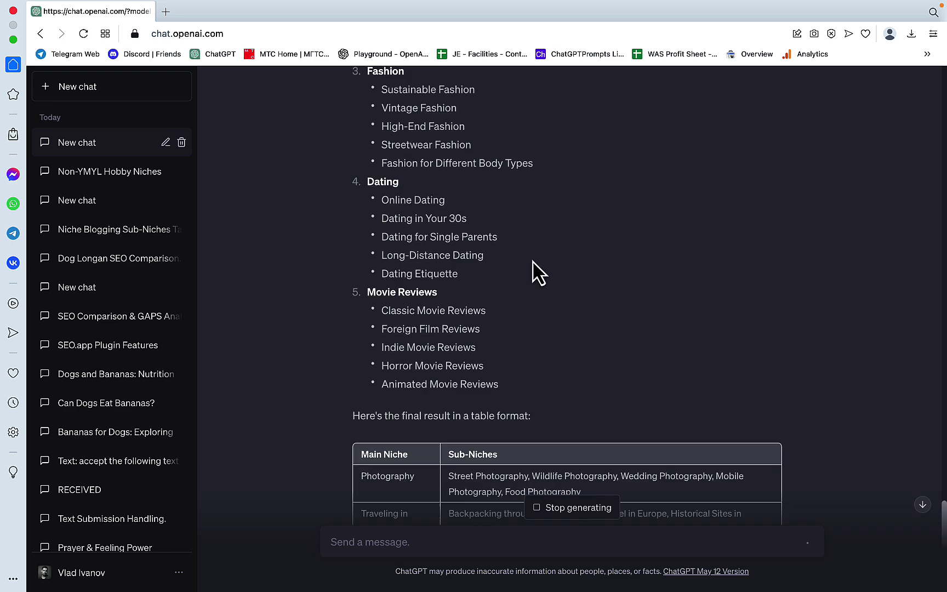
{"action": "scroll", "coordinate": [538, 272], "scroll_direction": "down", "scroll_amount": 5}
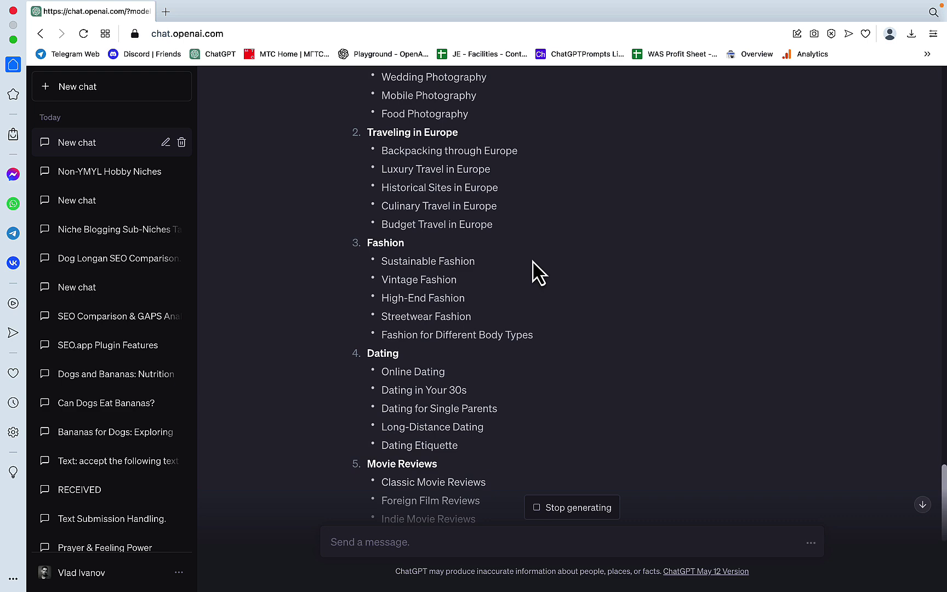
{"action": "scroll", "coordinate": [538, 272], "scroll_direction": "down", "scroll_amount": 3}
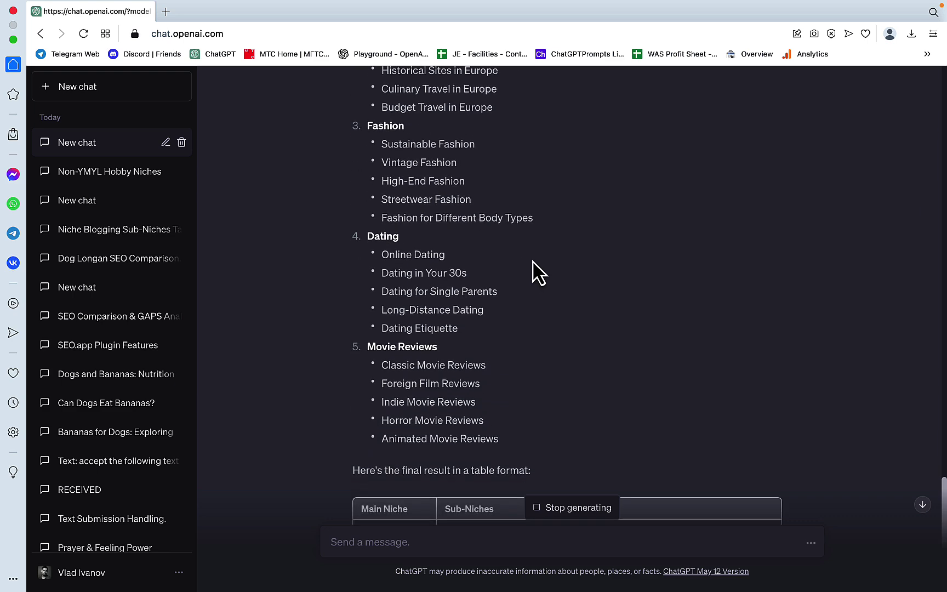
{"action": "scroll", "coordinate": [617, 287], "scroll_direction": "down", "scroll_amount": 6}
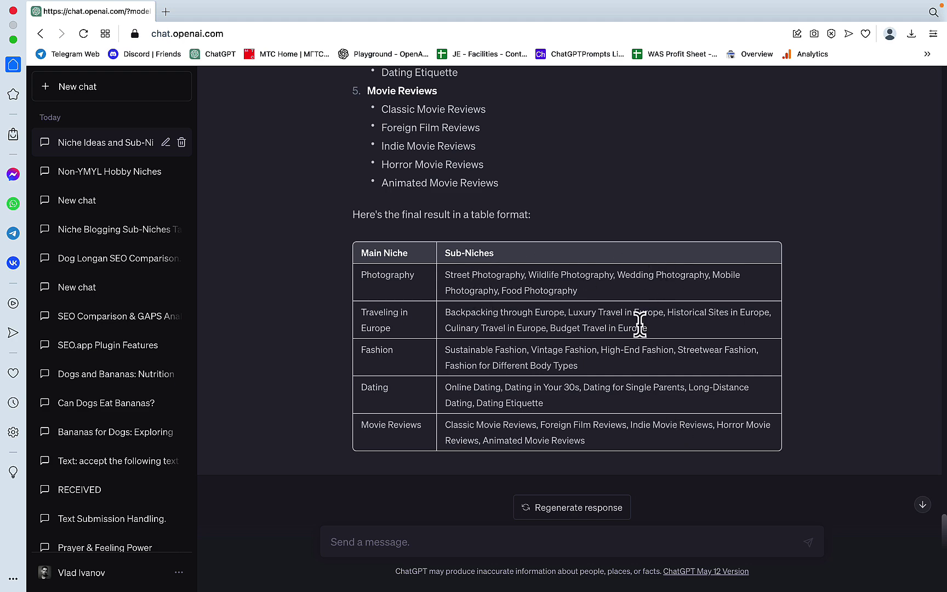
{"action": "scroll", "coordinate": [639, 323], "scroll_direction": "up", "scroll_amount": 3}
{"action": "scroll", "coordinate": [640, 326], "scroll_direction": "down", "scroll_amount": 3}
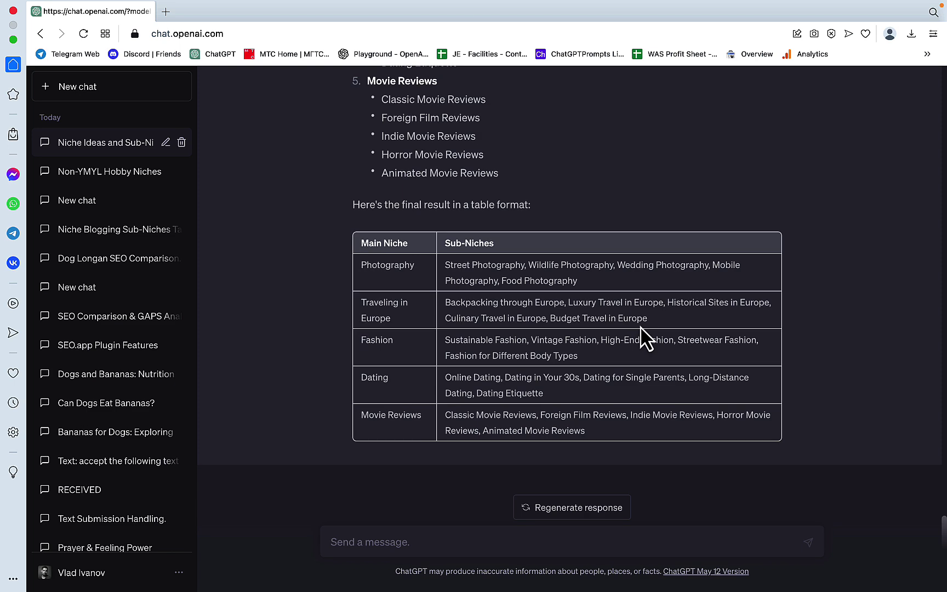
{"action": "scroll", "coordinate": [641, 327], "scroll_direction": "up", "scroll_amount": 8}
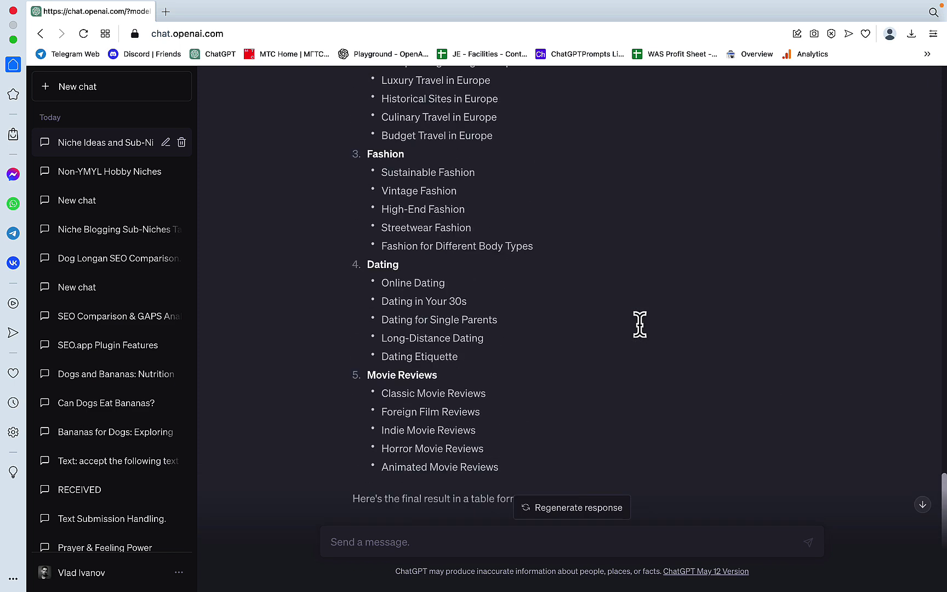
{"action": "scroll", "coordinate": [641, 327], "scroll_direction": "down", "scroll_amount": 8}
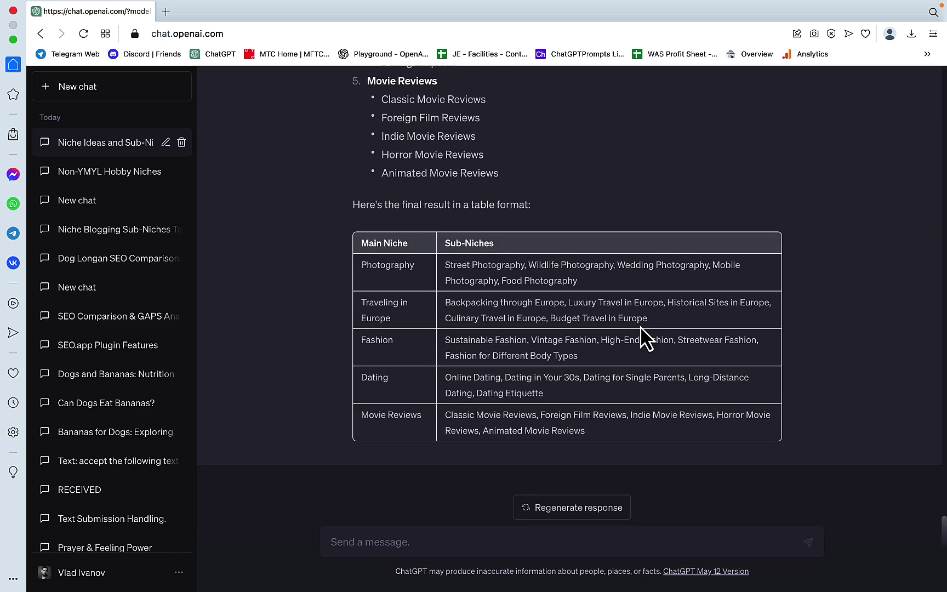